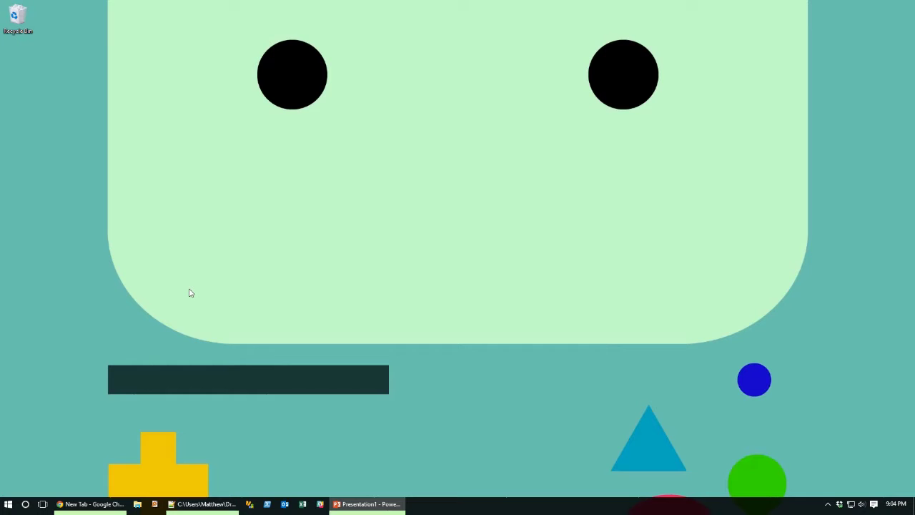
In Chrome, search Google for "sql expert personal" and download SQLite Expert Personal from the sqliteexpert.com download page
{"action": "left_click", "coordinate": [91, 504]}
{"action": "left_click", "coordinate": [541, 189]}
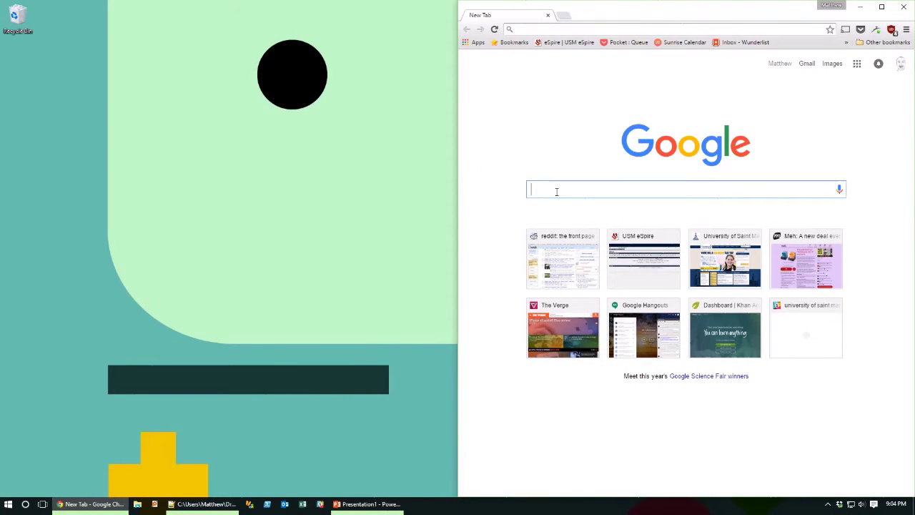
{"action": "type", "text": "sql"}
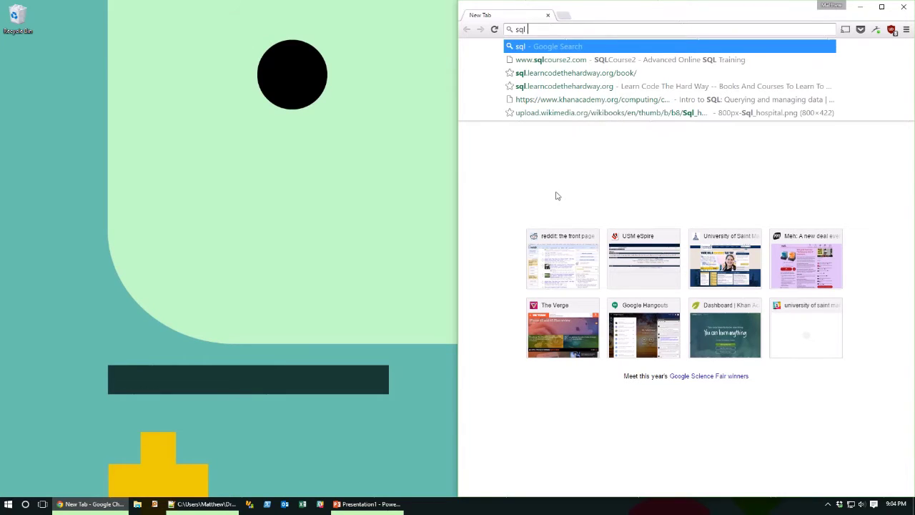
{"action": "type", "text": " expert per"}
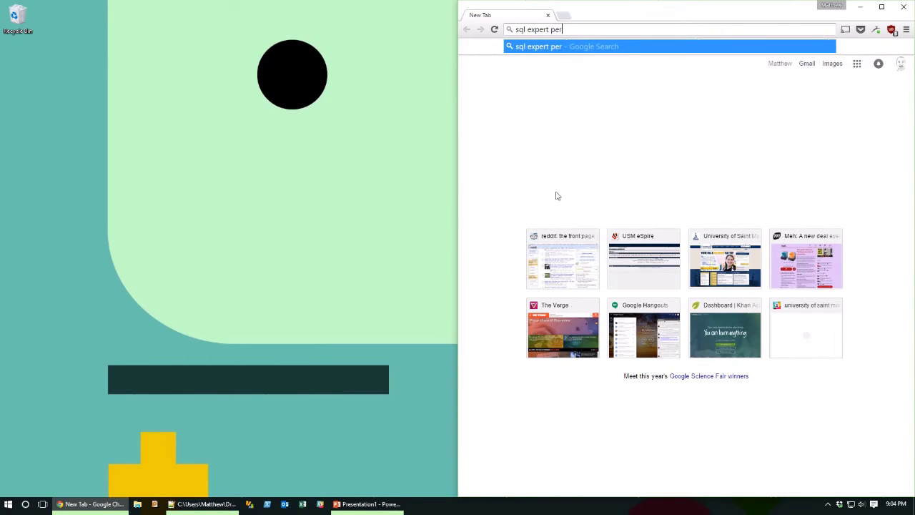
{"action": "type", "text": "sonal"}
{"action": "key", "text": "Return"}
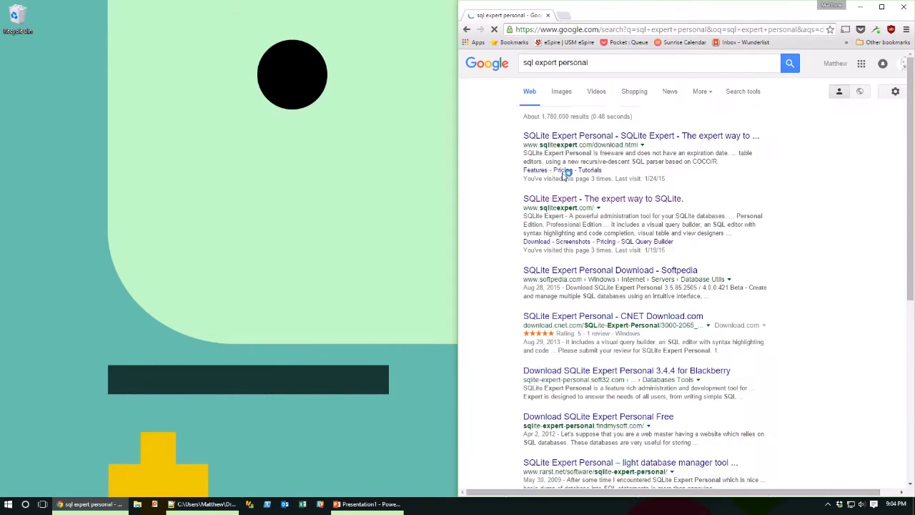
{"action": "left_click", "coordinate": [590, 135]}
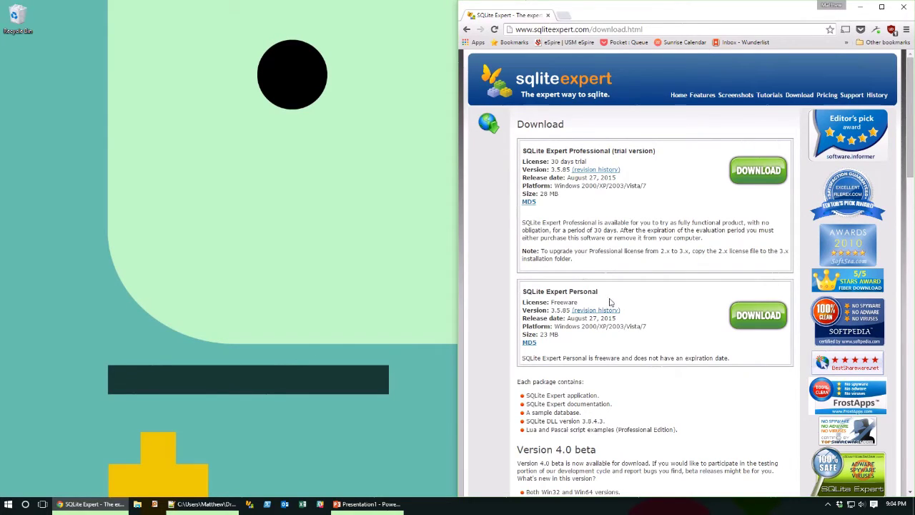
{"action": "left_click", "coordinate": [761, 316]}
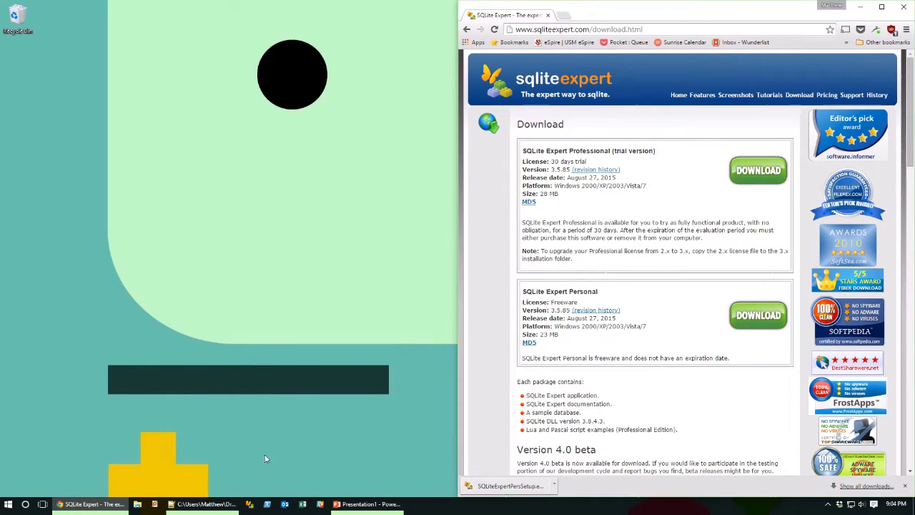
Launch SQLite Expert Personal and maximize its window
{"action": "left_click", "coordinate": [249, 506]}
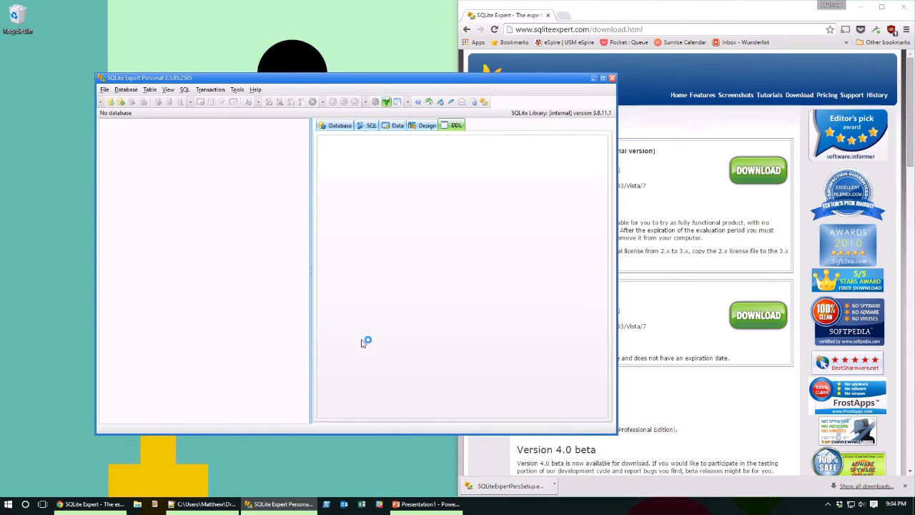
{"action": "left_click", "coordinate": [602, 77]}
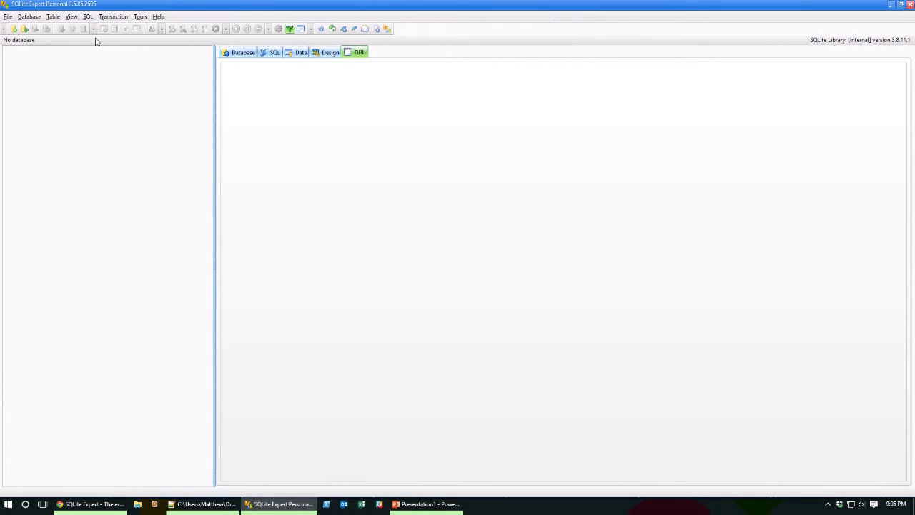
Look through the SQL, Data, Design and DDL views, ending on the Database view
{"action": "left_click", "coordinate": [271, 53]}
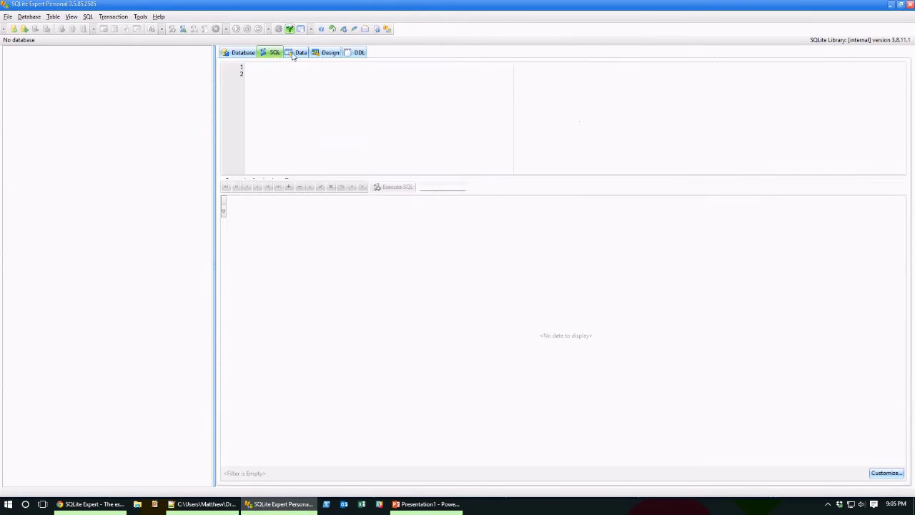
{"action": "left_click", "coordinate": [294, 54]}
{"action": "left_click", "coordinate": [329, 53]}
{"action": "left_click", "coordinate": [356, 53]}
{"action": "left_click", "coordinate": [232, 54]}
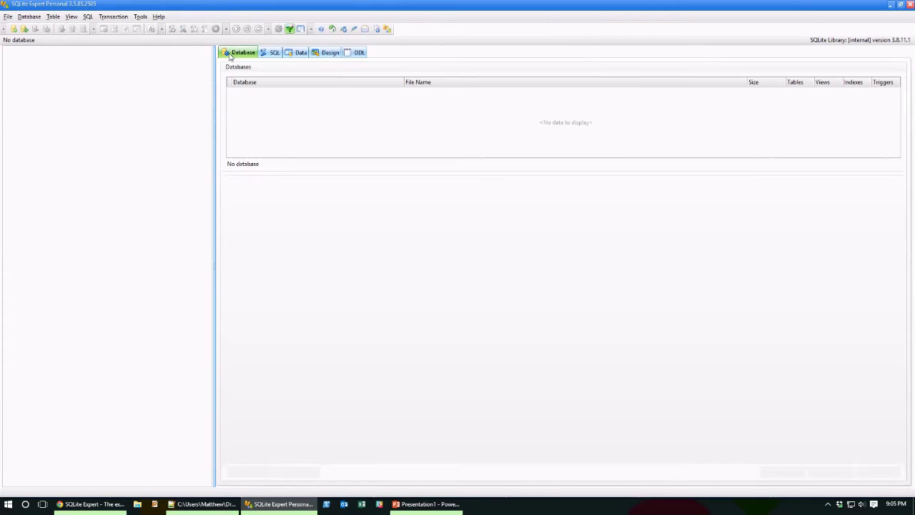
Open the demo database and display the records of its clients table
{"action": "left_click", "coordinate": [7, 17]}
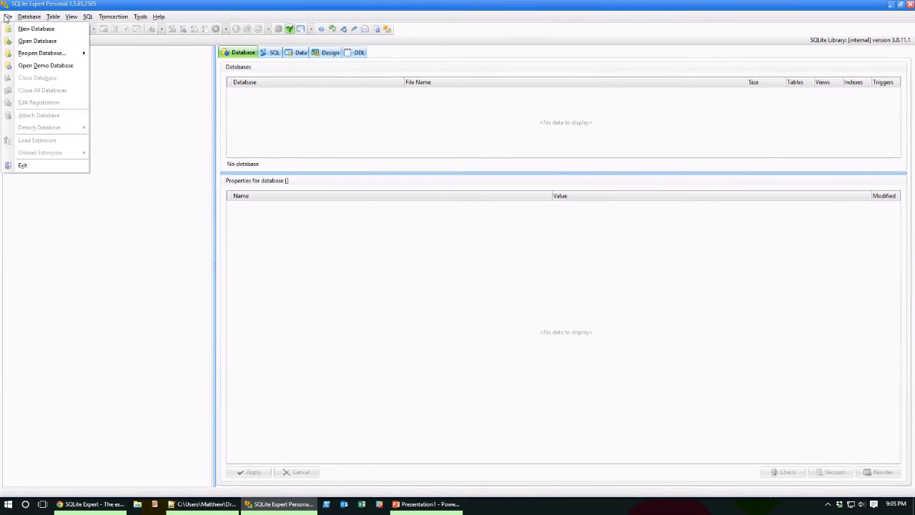
{"action": "left_click", "coordinate": [45, 69]}
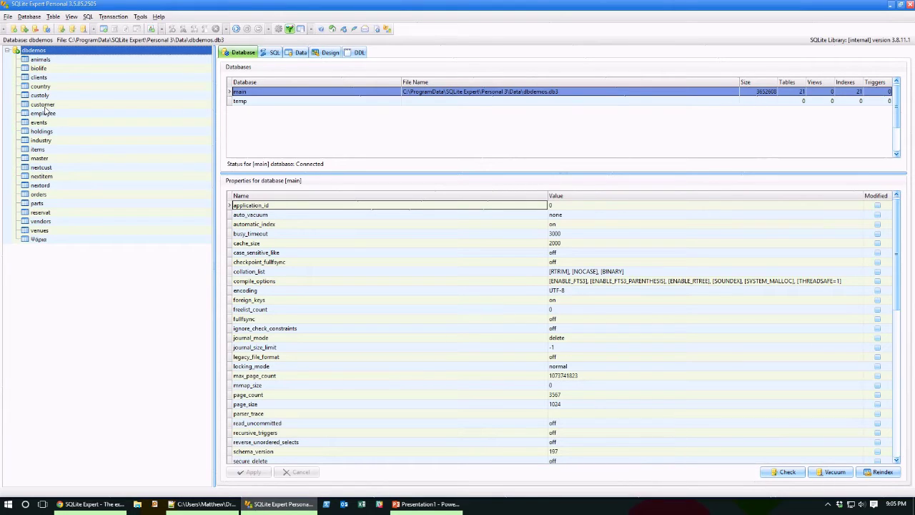
{"action": "left_click", "coordinate": [39, 60]}
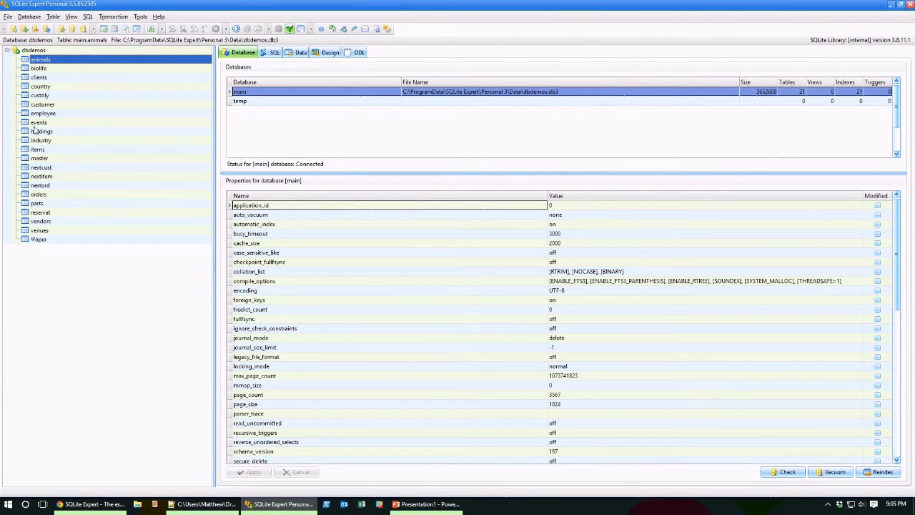
{"action": "left_click", "coordinate": [42, 87]}
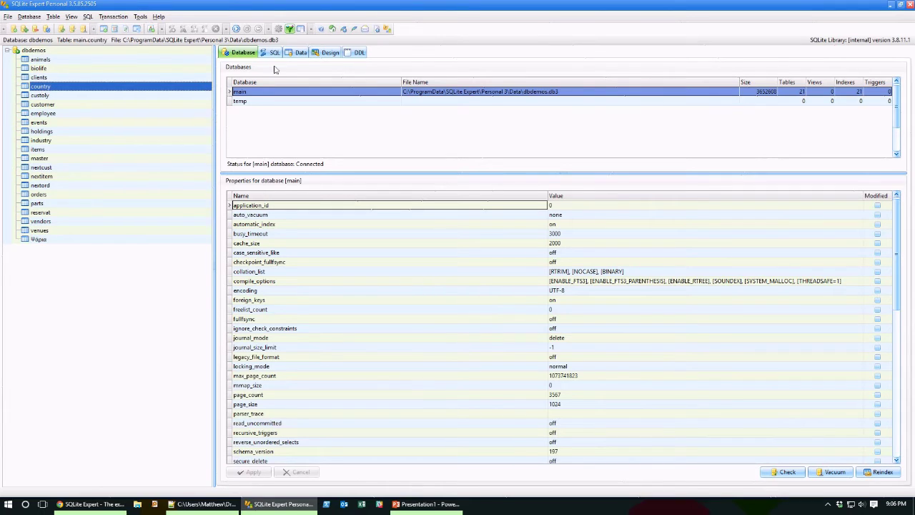
{"action": "left_click", "coordinate": [39, 76]}
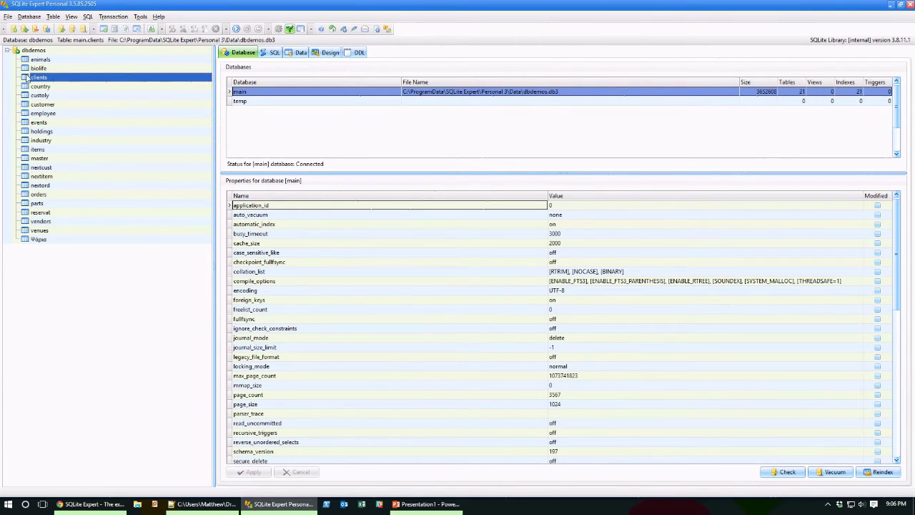
{"action": "left_click", "coordinate": [299, 54]}
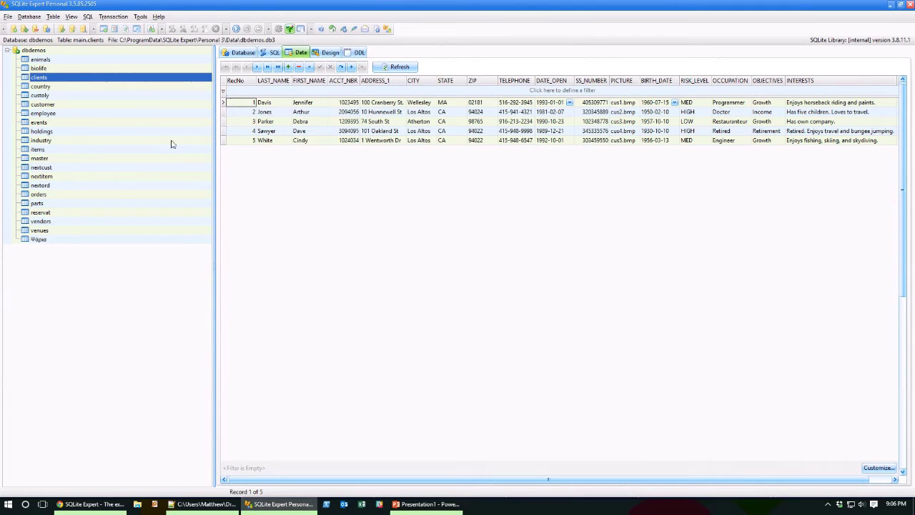
Browse the records of the orders table from first to last and back, and move down through the rows one by one
{"action": "left_click", "coordinate": [170, 198]}
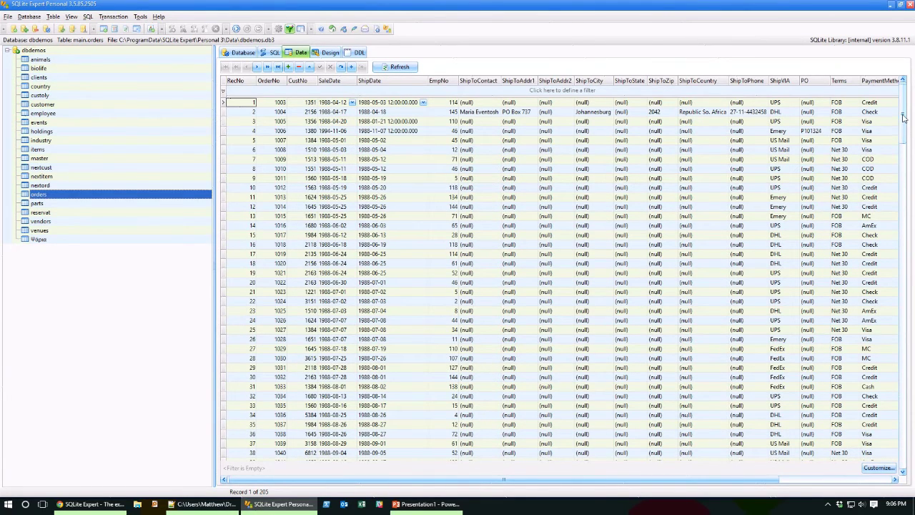
{"action": "left_click_drag", "start_coordinate": [903, 114], "coordinate": [907, 504]}
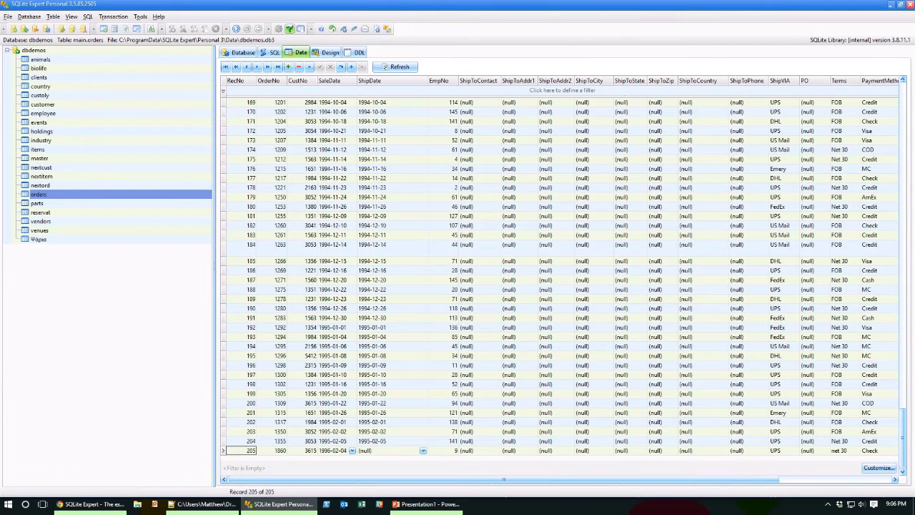
{"action": "left_click_drag", "start_coordinate": [902, 439], "coordinate": [902, 107]}
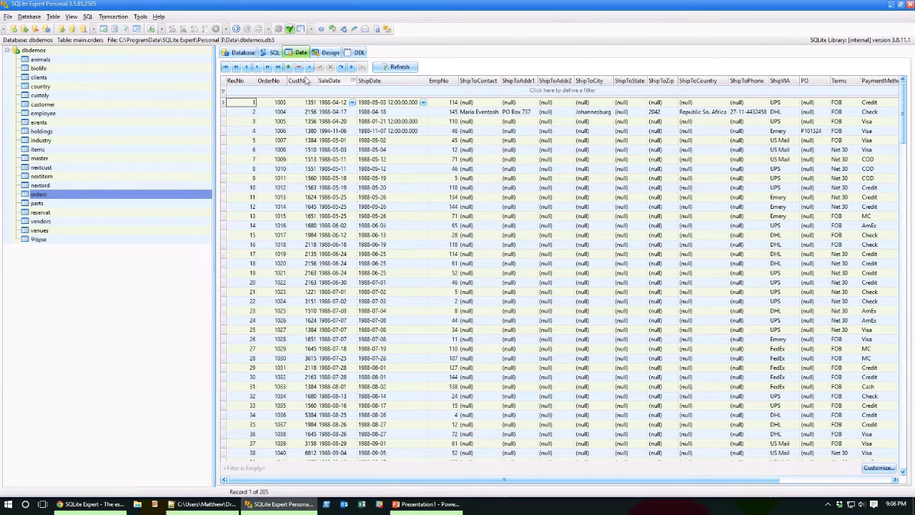
{"action": "left_click", "coordinate": [244, 112]}
{"action": "key", "text": "Down"}
{"action": "key", "text": "Down"}
{"action": "key", "text": "Down"}
{"action": "key", "text": "Down"}
{"action": "key", "text": "Down"}
{"action": "key", "text": "Down"}
{"action": "key", "text": "Down"}
{"action": "key", "text": "Down"}
{"action": "key", "text": "Down"}
{"action": "key", "text": "Down"}
{"action": "key", "text": "Down"}
{"action": "key", "text": "Down"}
{"action": "key", "text": "Down"}
{"action": "key", "text": "Down"}
{"action": "key", "text": "Down"}
{"action": "key", "text": "Down"}
{"action": "key", "text": "Down"}
{"action": "key", "text": "Down"}
{"action": "key", "text": "Down"}
{"action": "key", "text": "Down"}
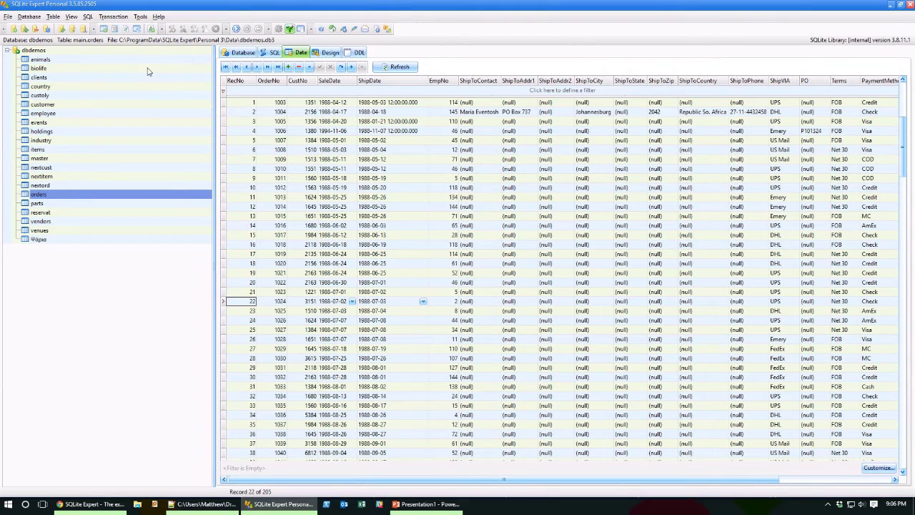
Examine the customer table's records and compare them with the DDL that defines the table
{"action": "left_click", "coordinate": [41, 105]}
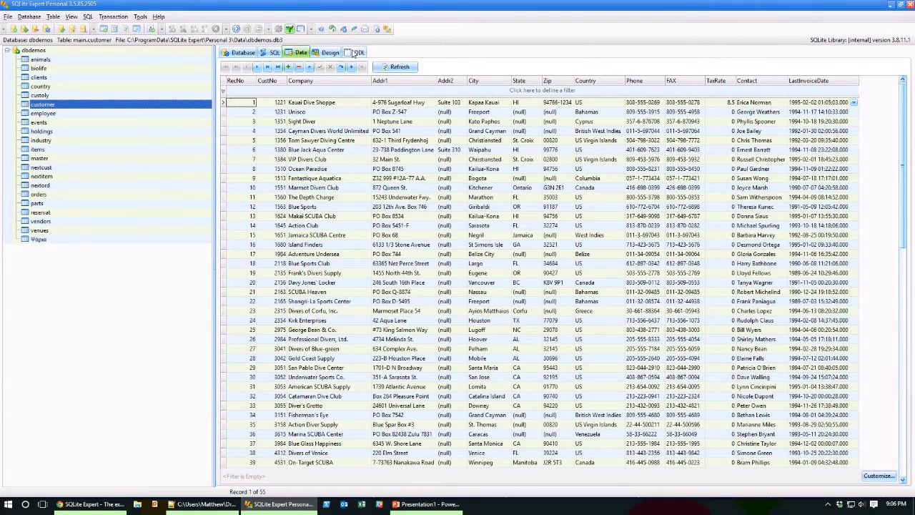
{"action": "left_click", "coordinate": [356, 53]}
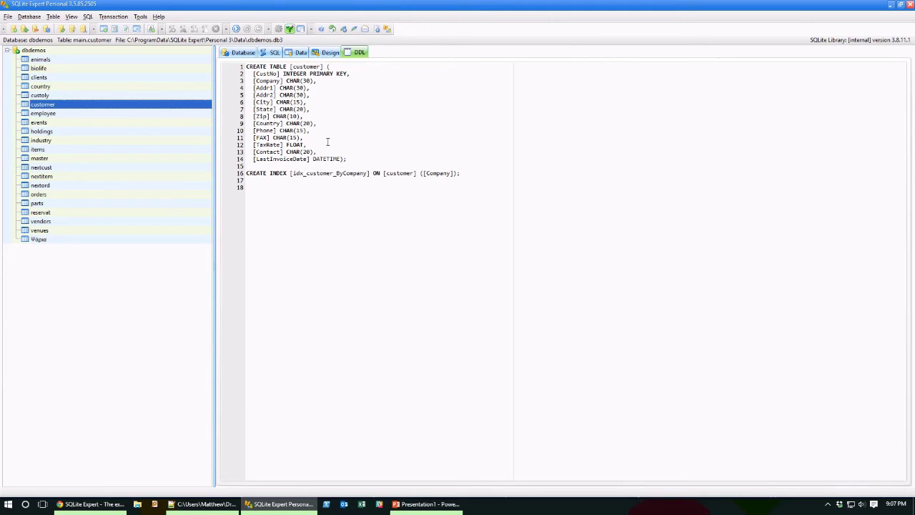
{"action": "left_click", "coordinate": [298, 53]}
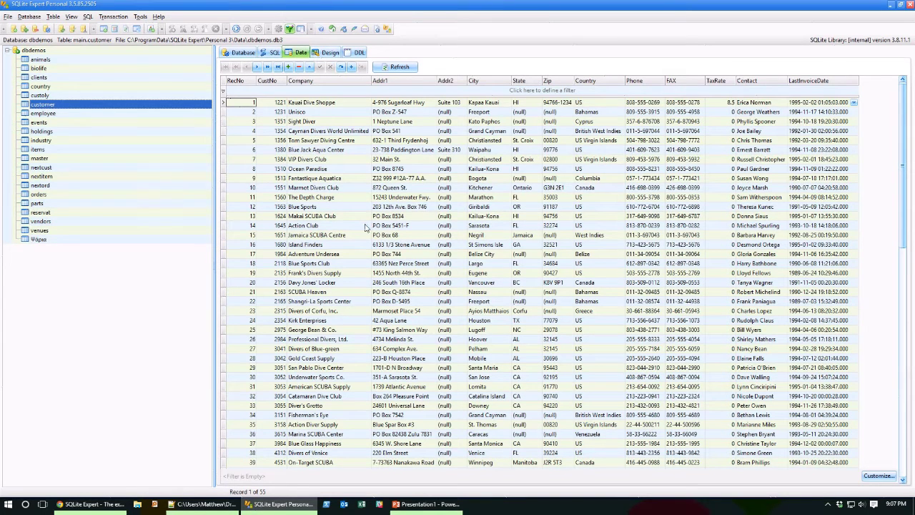
{"action": "left_click", "coordinate": [357, 53]}
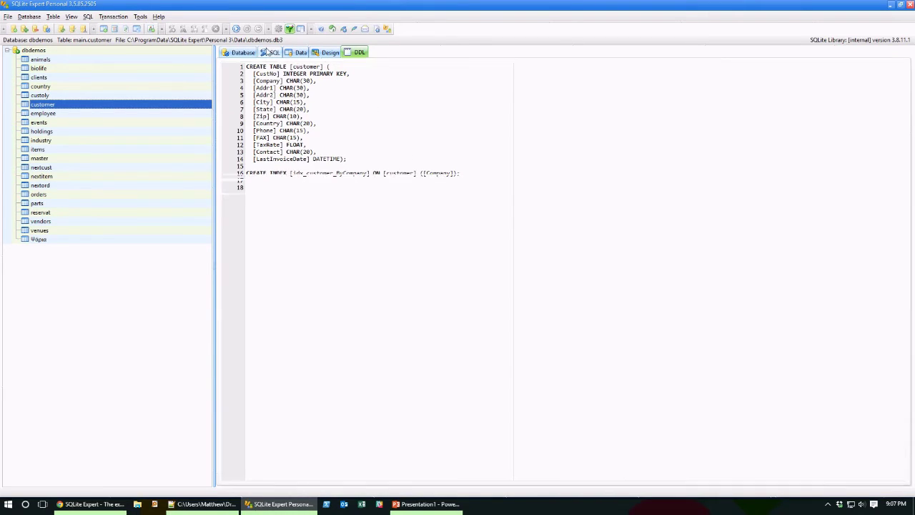
Write the SQL query "Select * from customer;" and execute it
{"action": "left_click", "coordinate": [270, 53]}
{"action": "left_click", "coordinate": [281, 71]}
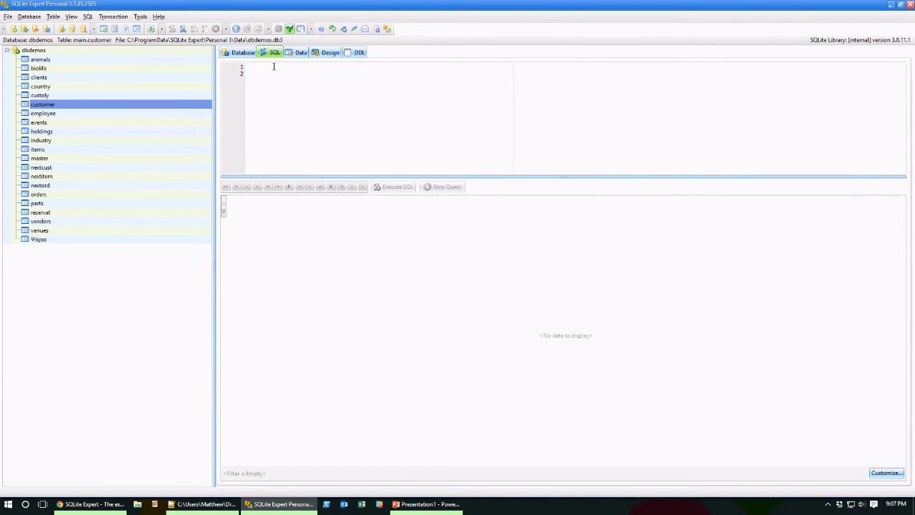
{"action": "type", "text": "Select * from customer;"}
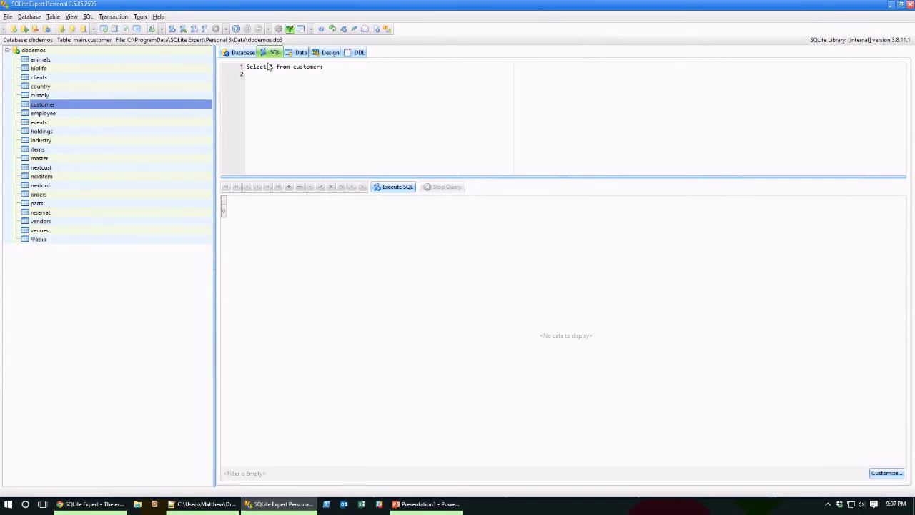
{"action": "left_click", "coordinate": [394, 186]}
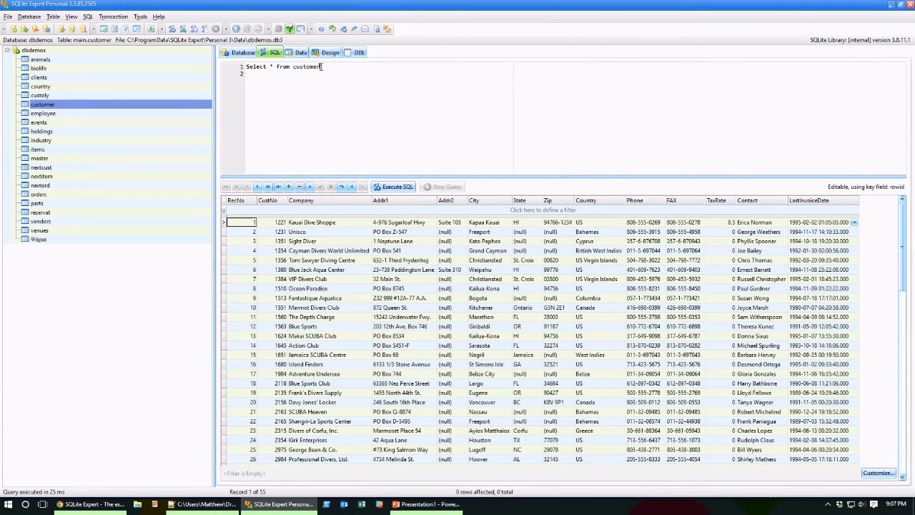
Change the query to "Select * from animals;" and execute it
{"action": "left_click_drag", "start_coordinate": [321, 67], "coordinate": [296, 68]}
{"action": "key", "text": "BackSpace"}
{"action": "left_click", "coordinate": [395, 187]}
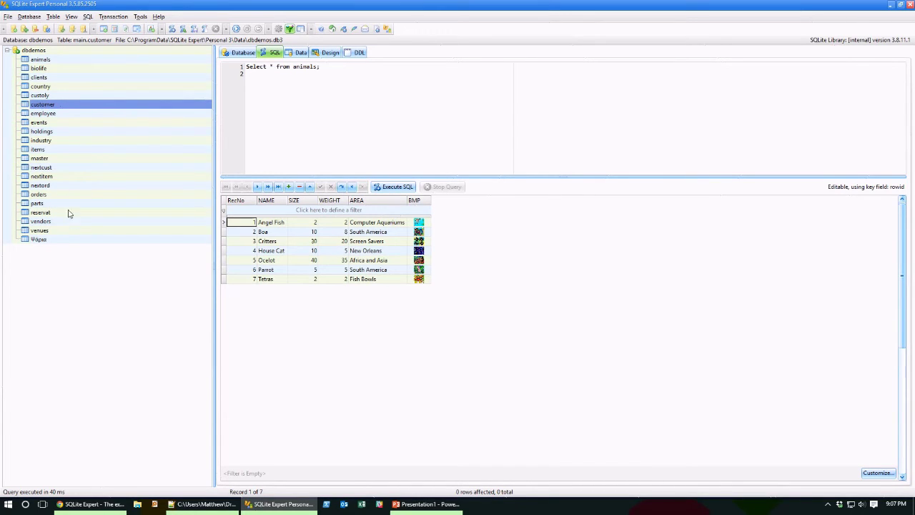
Examine the DDL of the whole dbdemos database, and return to the database properties
{"action": "left_click", "coordinate": [39, 49]}
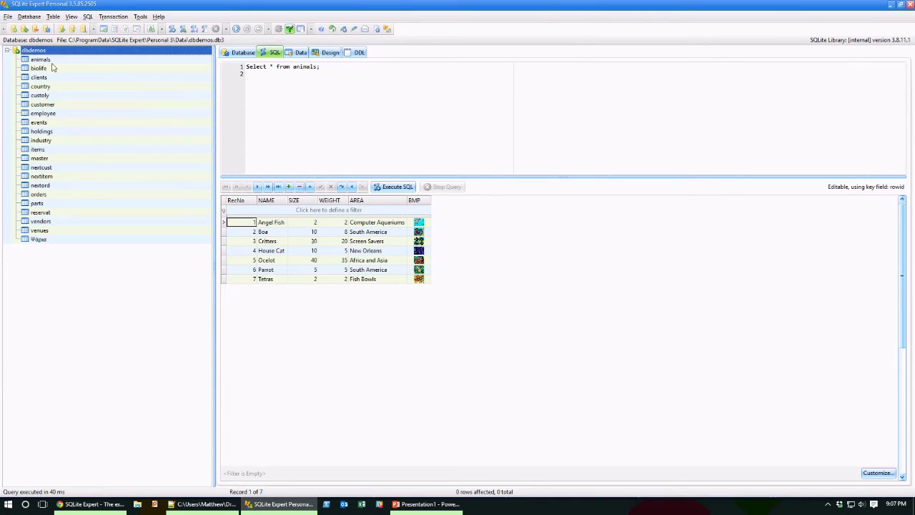
{"action": "left_click", "coordinate": [358, 53]}
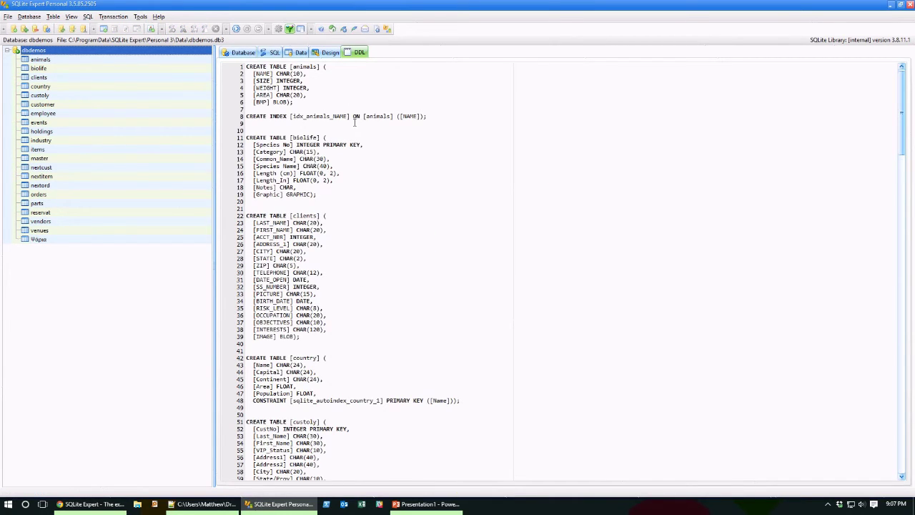
{"action": "scroll", "coordinate": [331, 173], "scroll_direction": "down", "scroll_amount": 20}
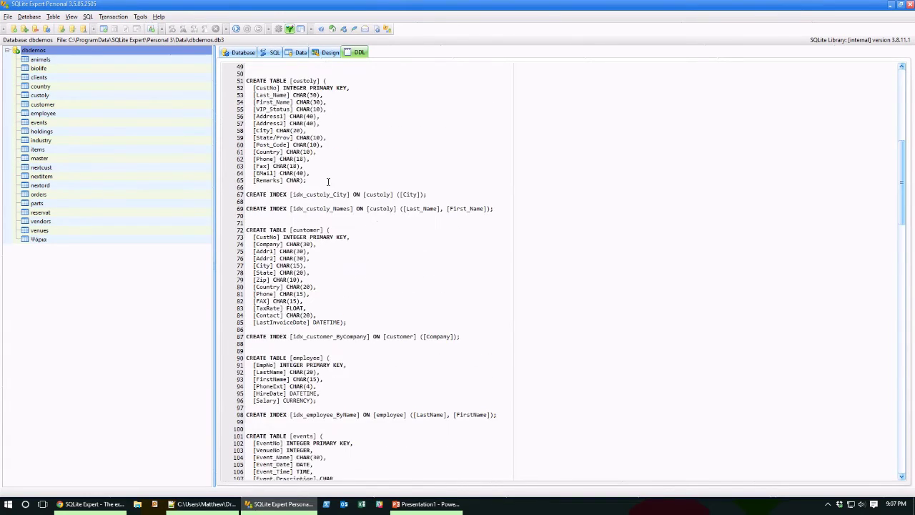
{"action": "scroll", "coordinate": [327, 182], "scroll_direction": "down", "scroll_amount": 20}
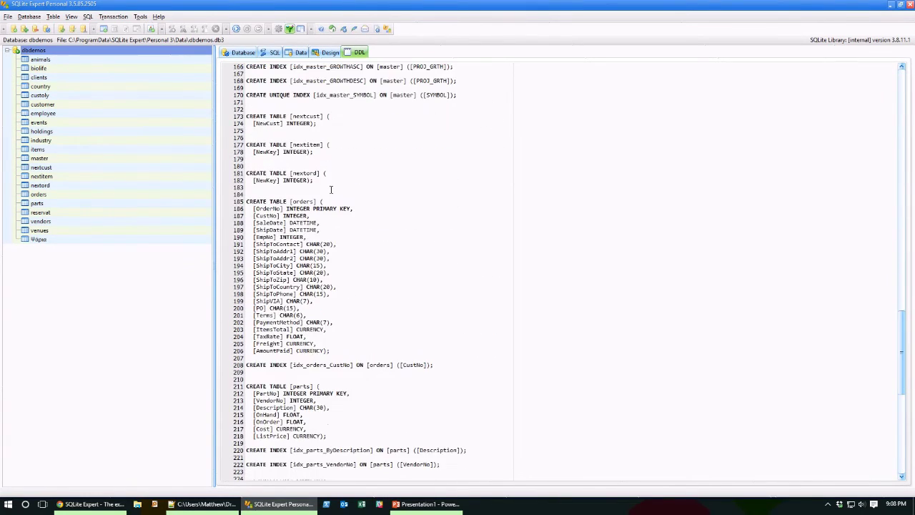
{"action": "scroll", "coordinate": [330, 187], "scroll_direction": "up", "scroll_amount": 20}
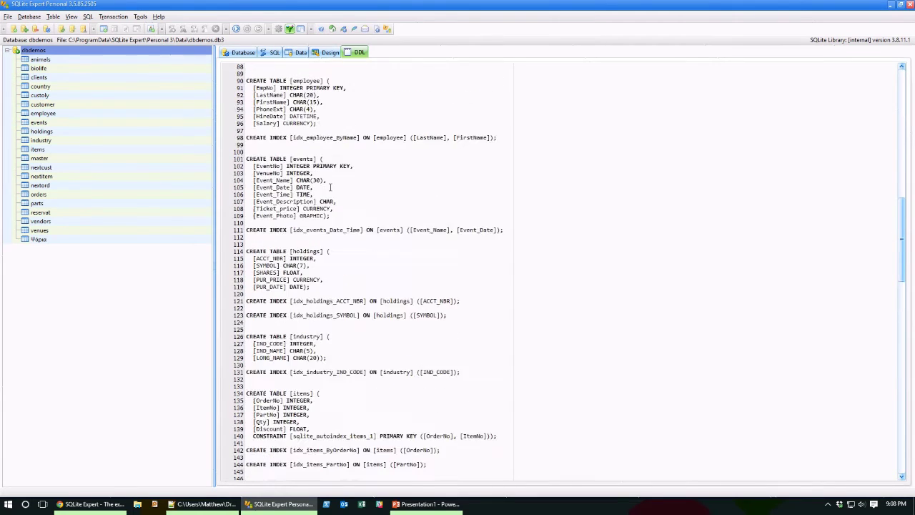
{"action": "scroll", "coordinate": [330, 187], "scroll_direction": "up", "scroll_amount": 20}
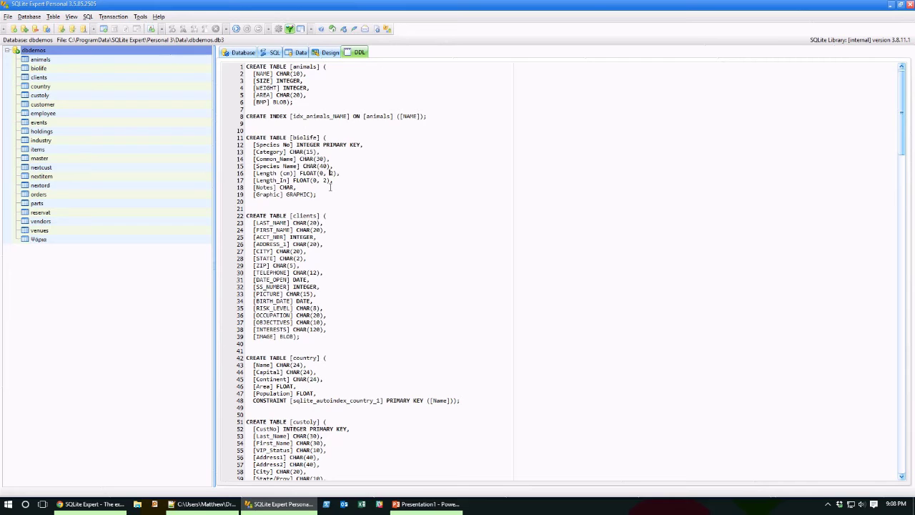
{"action": "left_click", "coordinate": [239, 52]}
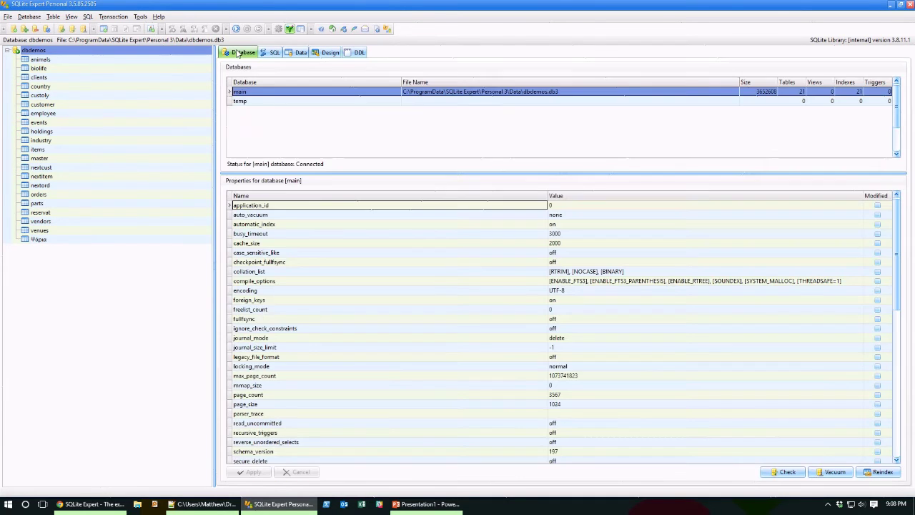
Try to open the Northwind.Sqlite database from the Downloads folder
{"action": "left_click", "coordinate": [9, 16]}
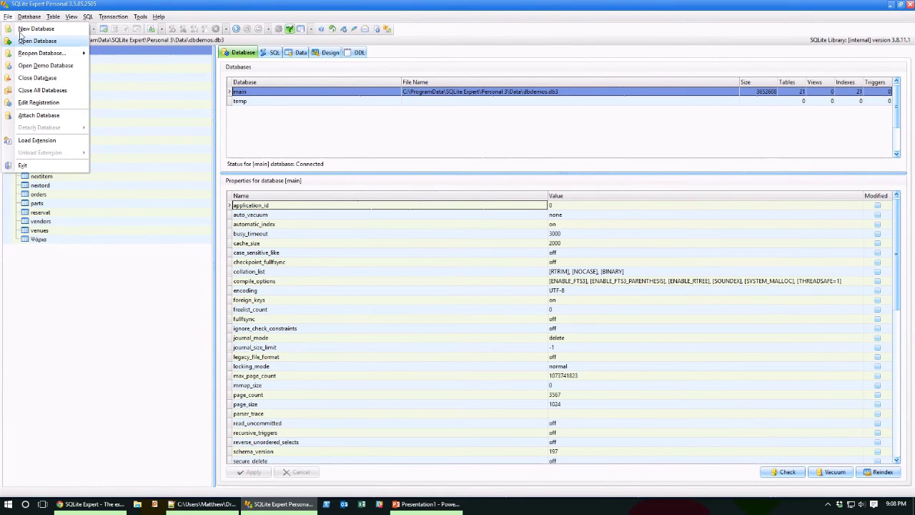
{"action": "left_click", "coordinate": [34, 43]}
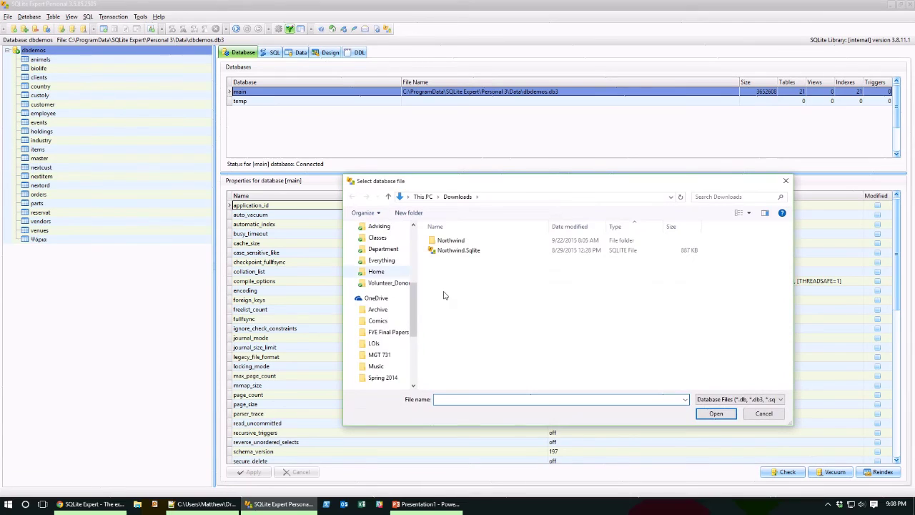
{"action": "left_click", "coordinate": [467, 251]}
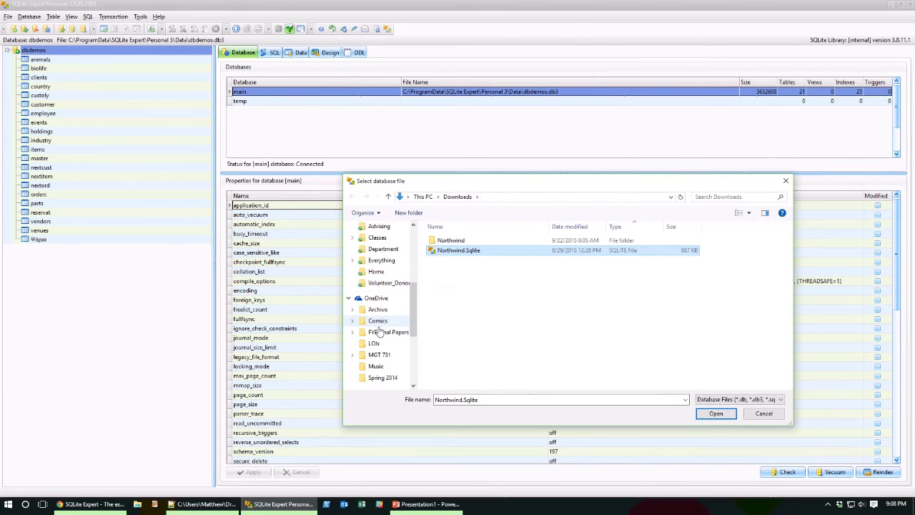
{"action": "scroll", "coordinate": [404, 325], "scroll_direction": "down", "scroll_amount": 2}
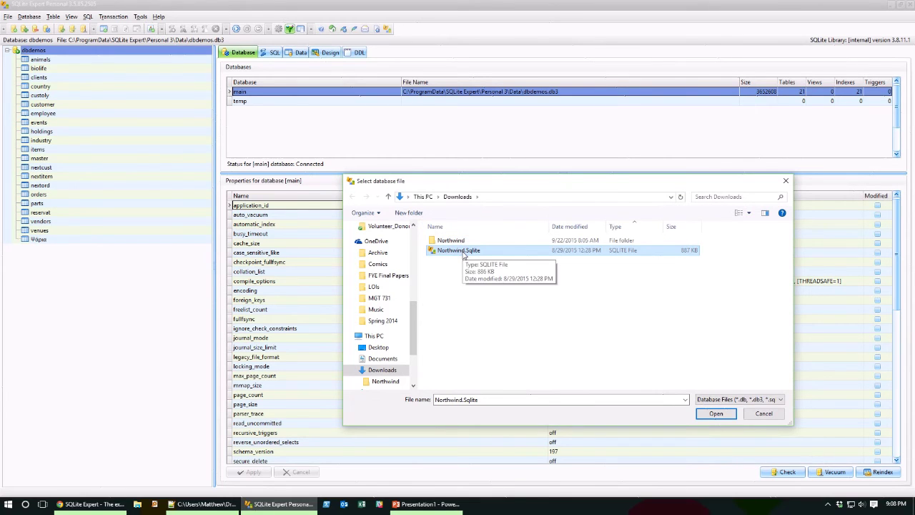
{"action": "left_click", "coordinate": [716, 413]}
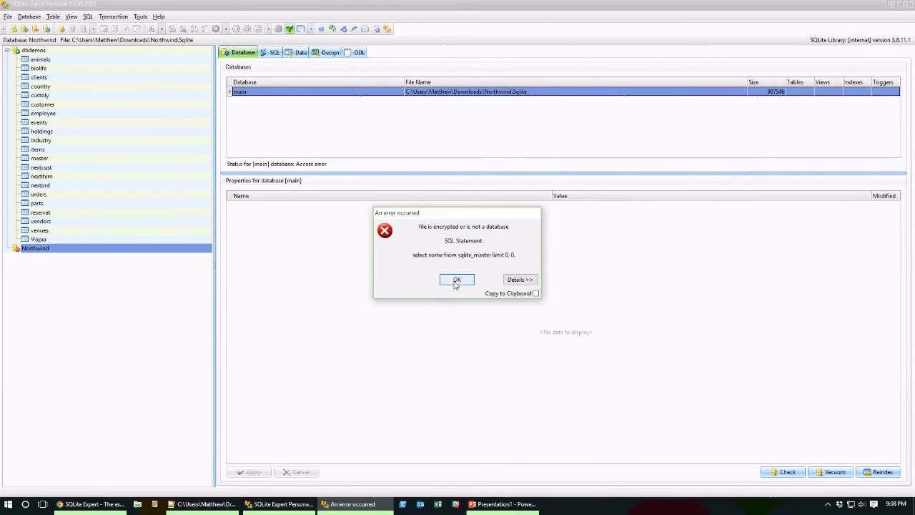
{"action": "left_click", "coordinate": [453, 279]}
Close the Northwind database that was opened from the Downloads folder
{"action": "left_click", "coordinate": [32, 247]}
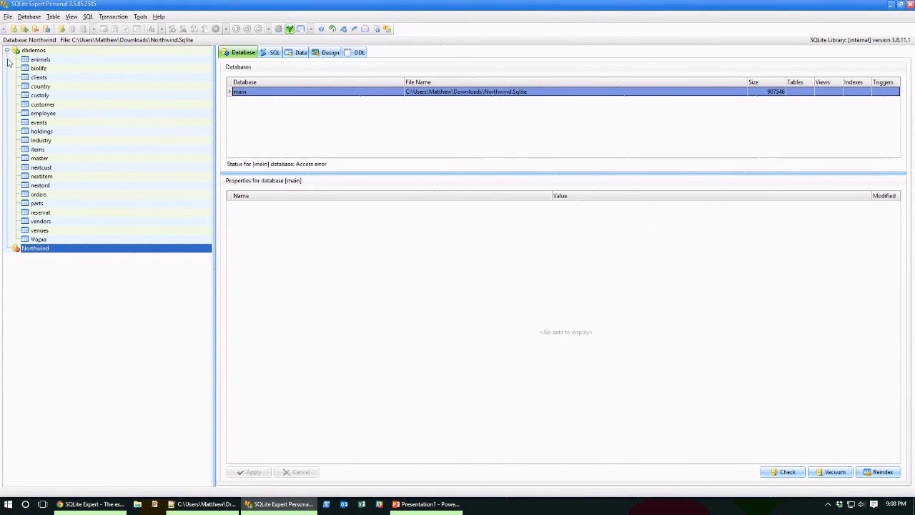
{"action": "right_click", "coordinate": [40, 248]}
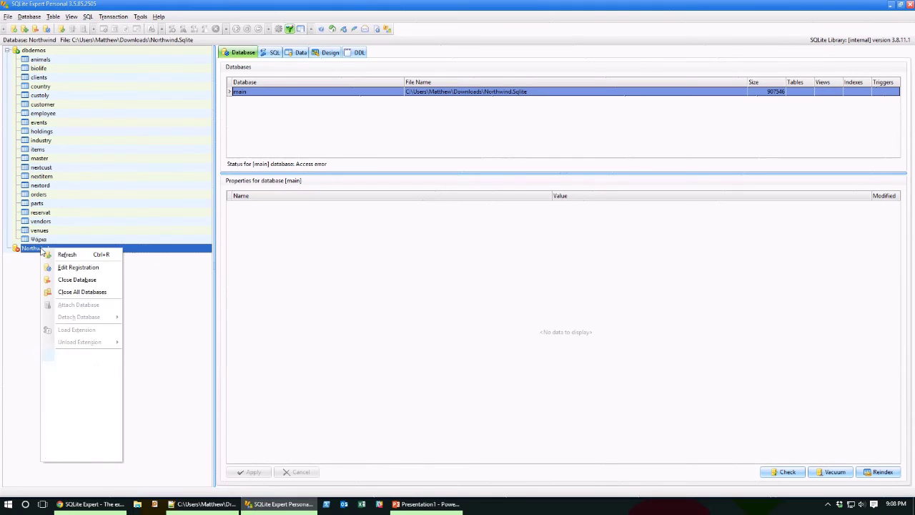
{"action": "left_click", "coordinate": [68, 279]}
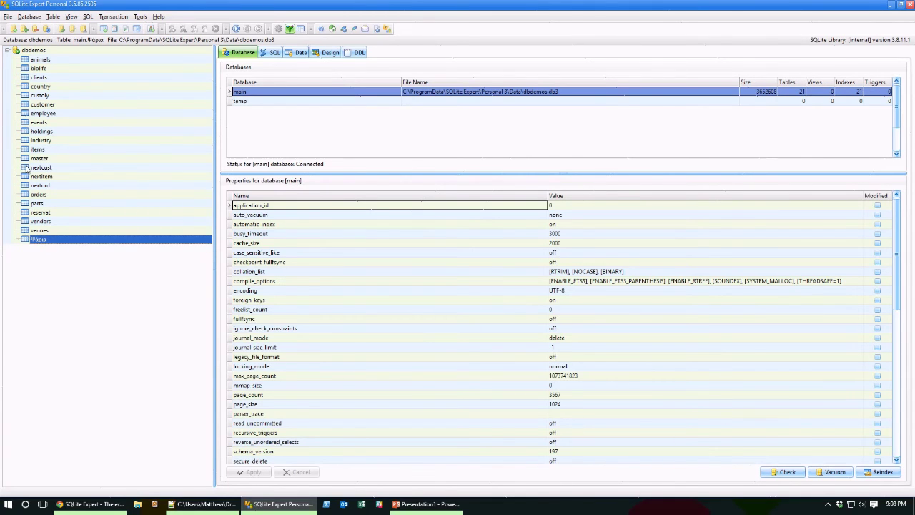
Open the Northwind.sqlite database from the CIS 360 folder inside Dropbox's Classes folder
{"action": "left_click", "coordinate": [9, 16]}
{"action": "left_click", "coordinate": [21, 41]}
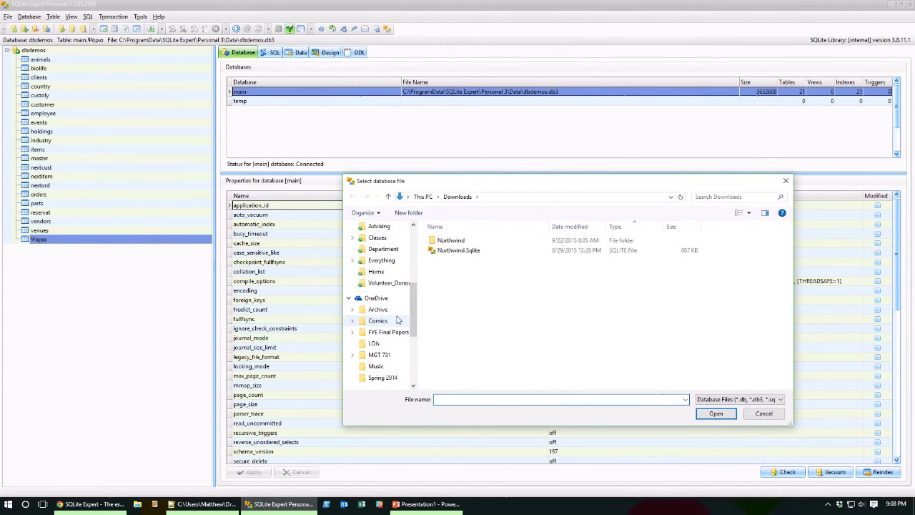
{"action": "left_click_drag", "start_coordinate": [413, 304], "coordinate": [413, 285]}
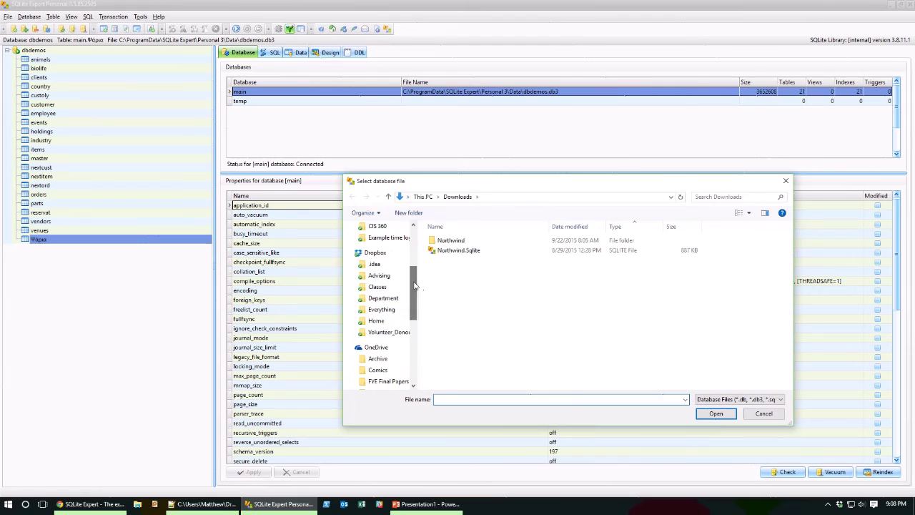
{"action": "left_click", "coordinate": [377, 286]}
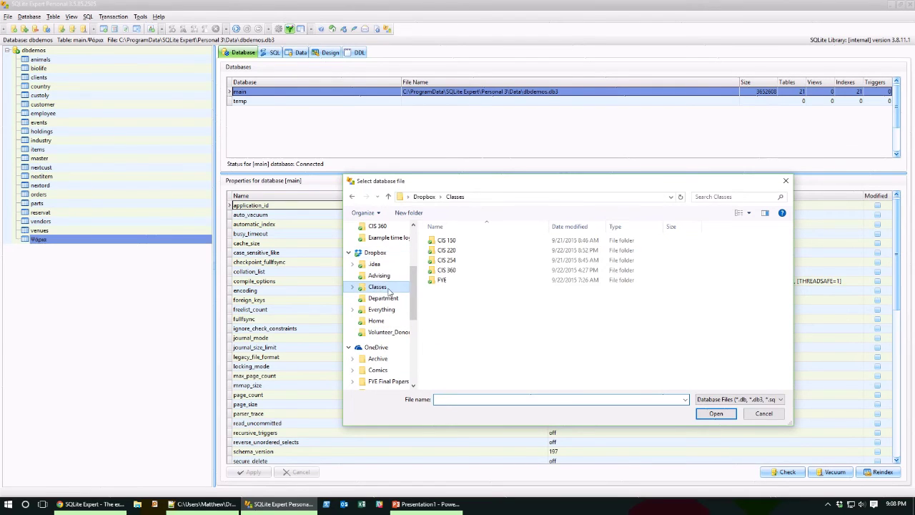
{"action": "double_click", "coordinate": [453, 270]}
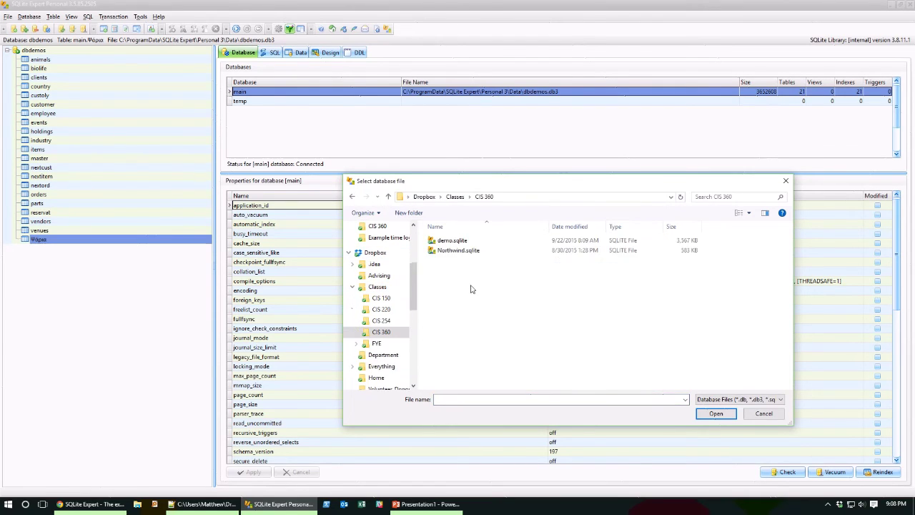
{"action": "left_click", "coordinate": [458, 250]}
{"action": "left_click", "coordinate": [716, 413]}
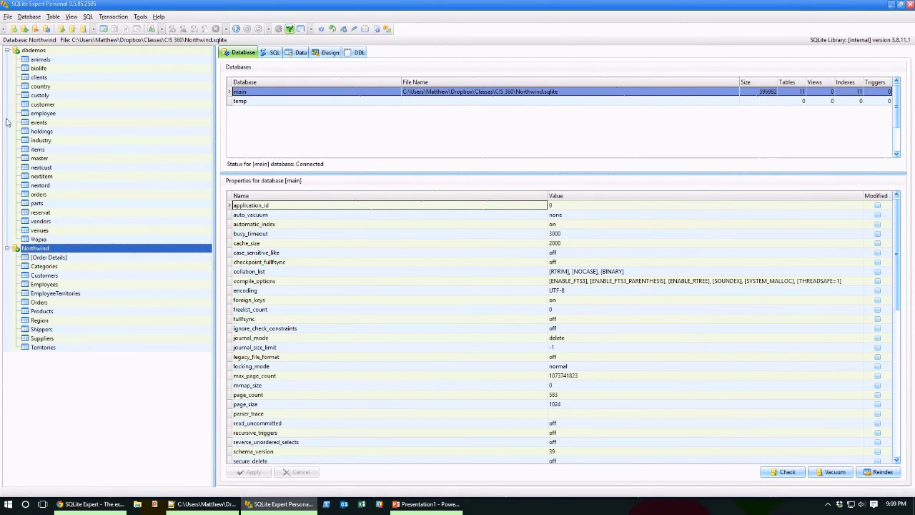
Close the dbdemos database, keeping only the Northwind database open
{"action": "left_click", "coordinate": [35, 50]}
{"action": "right_click", "coordinate": [35, 51]}
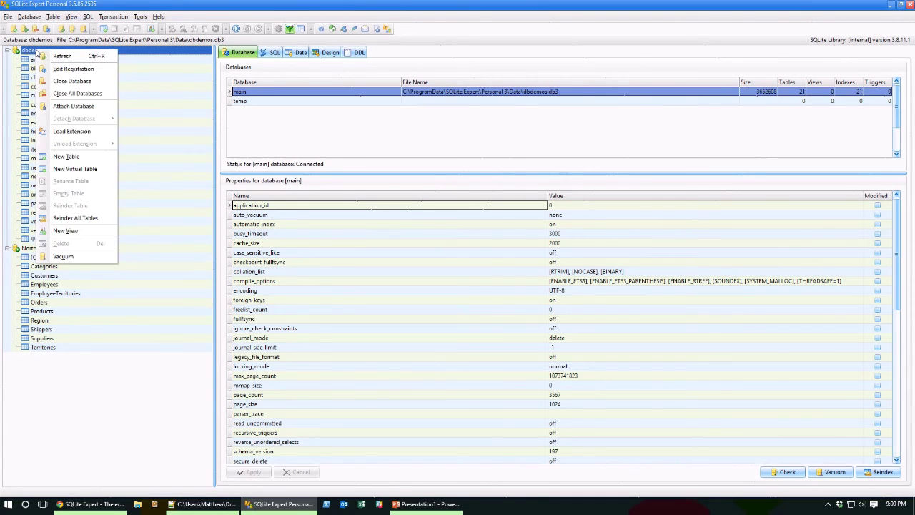
{"action": "left_click", "coordinate": [72, 83]}
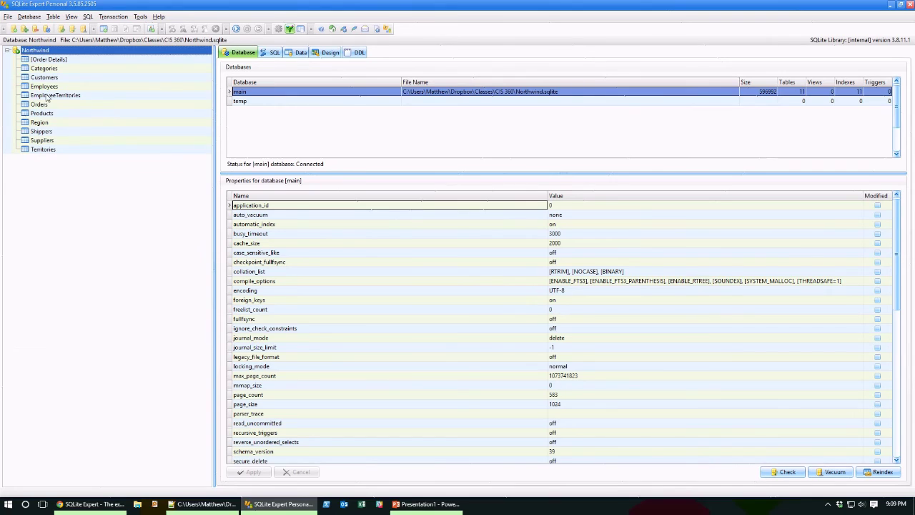
Examine the EmployeeTerritories table's records, foreign key design and DDL in the Northwind database
{"action": "left_click", "coordinate": [44, 99]}
{"action": "left_click", "coordinate": [272, 53]}
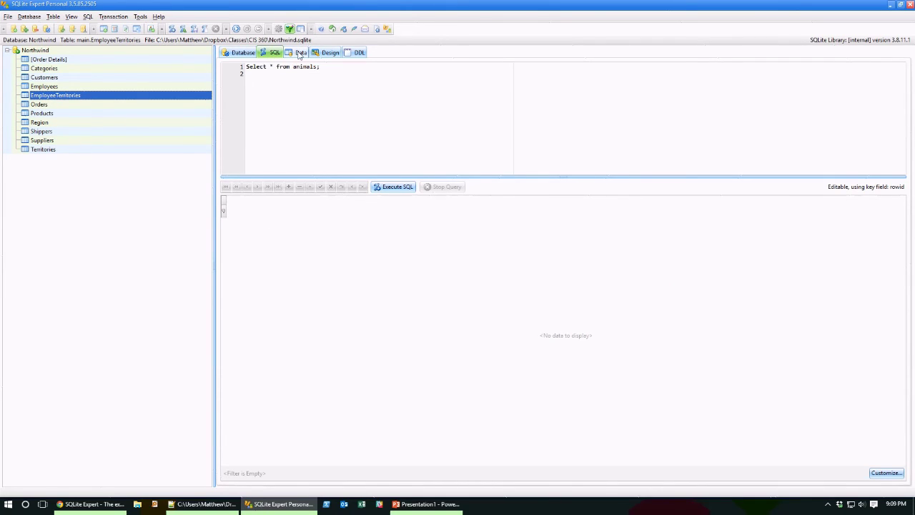
{"action": "left_click", "coordinate": [299, 53]}
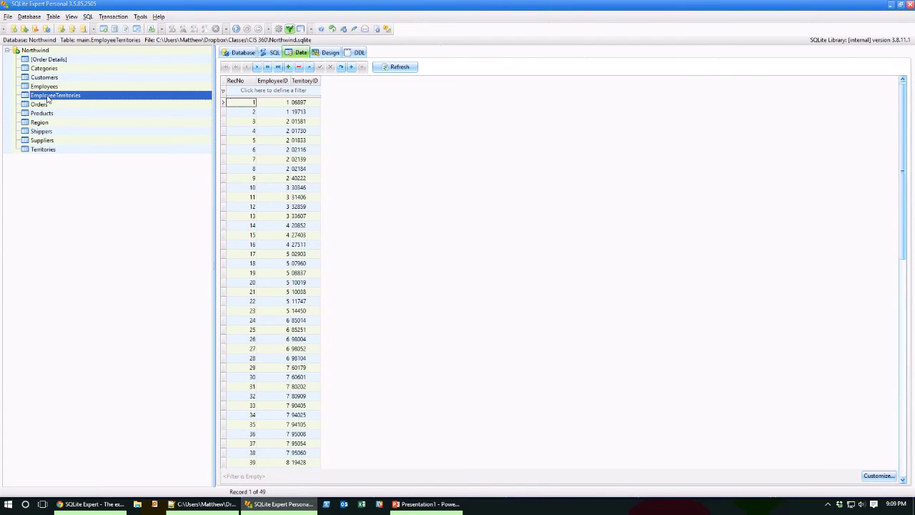
{"action": "left_click", "coordinate": [329, 52]}
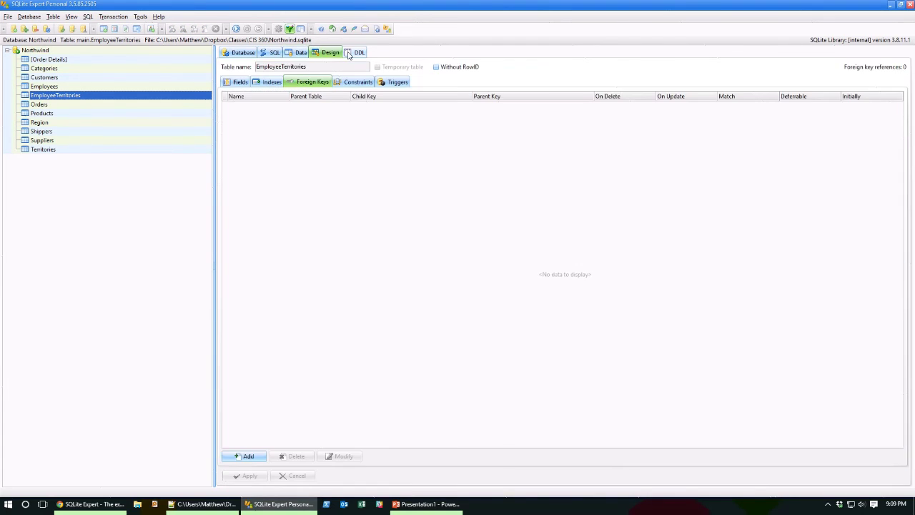
{"action": "left_click", "coordinate": [355, 52]}
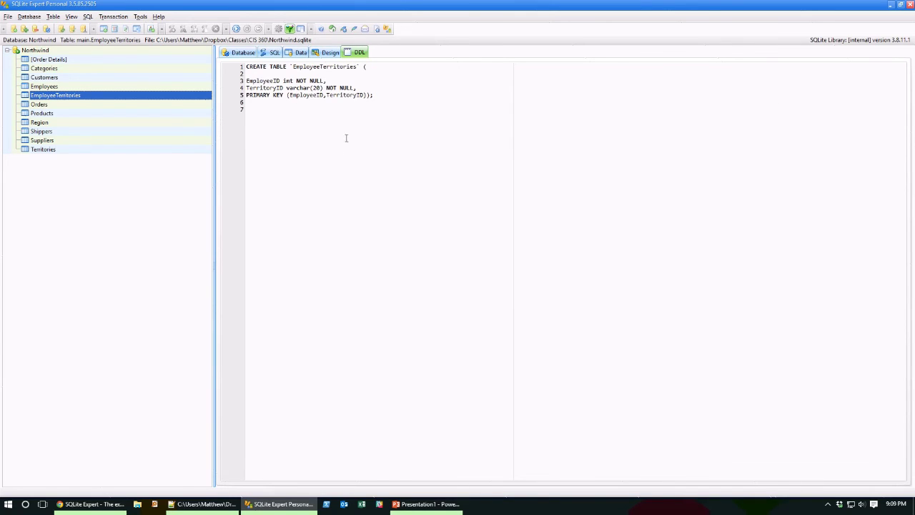
Collapse Northwind's table list and return to the database properties
{"action": "left_click", "coordinate": [7, 50]}
{"action": "left_click", "coordinate": [236, 53]}
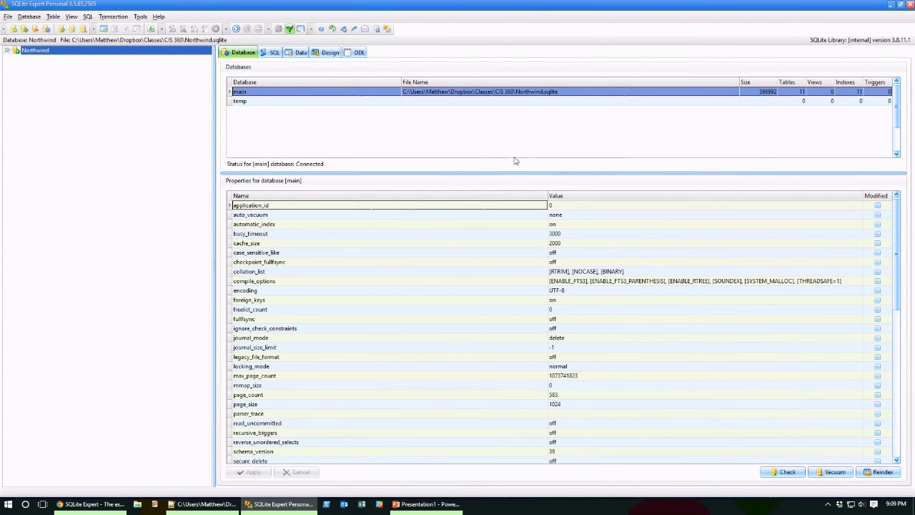
{"action": "mouse_move", "coordinate": [279, 508]}
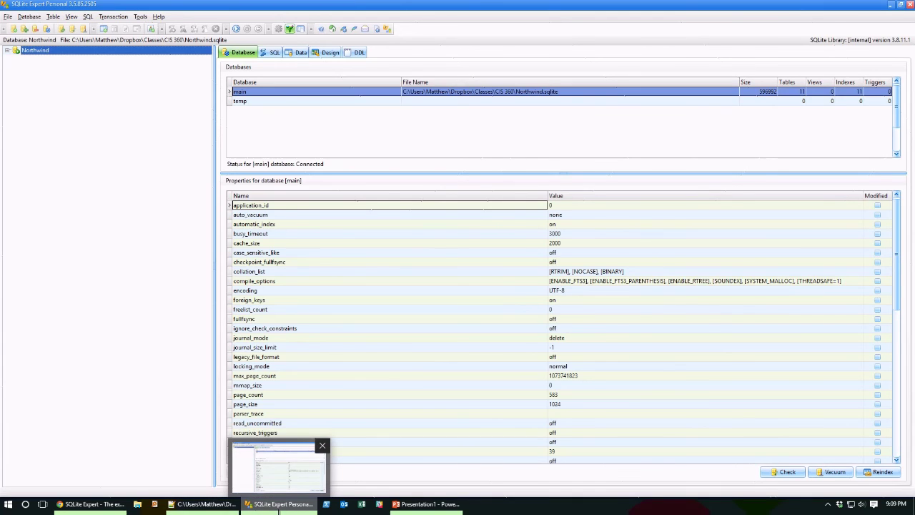